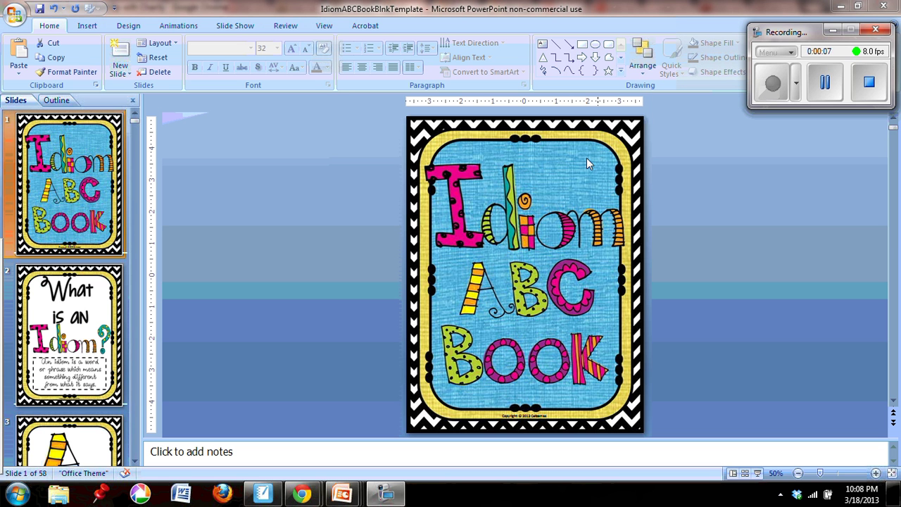
# Step: Scroll the Slides pane and open slide 4, the blank idiom page with Meaning and Sentence lines
pyautogui.click(134, 460)
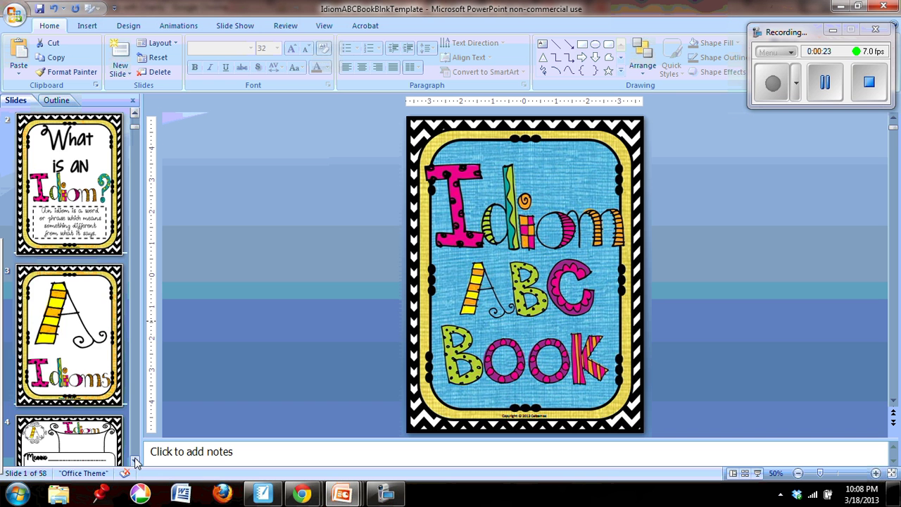
pyautogui.click(134, 461)
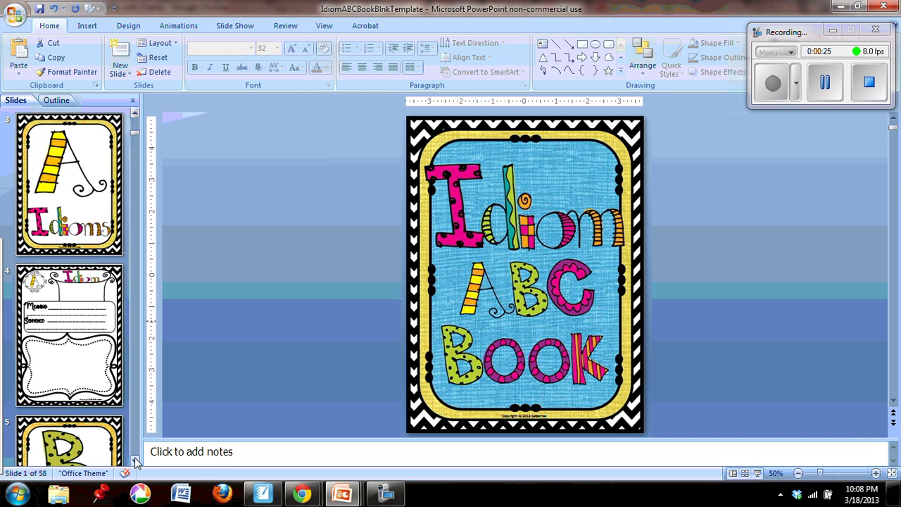
pyautogui.click(135, 113)
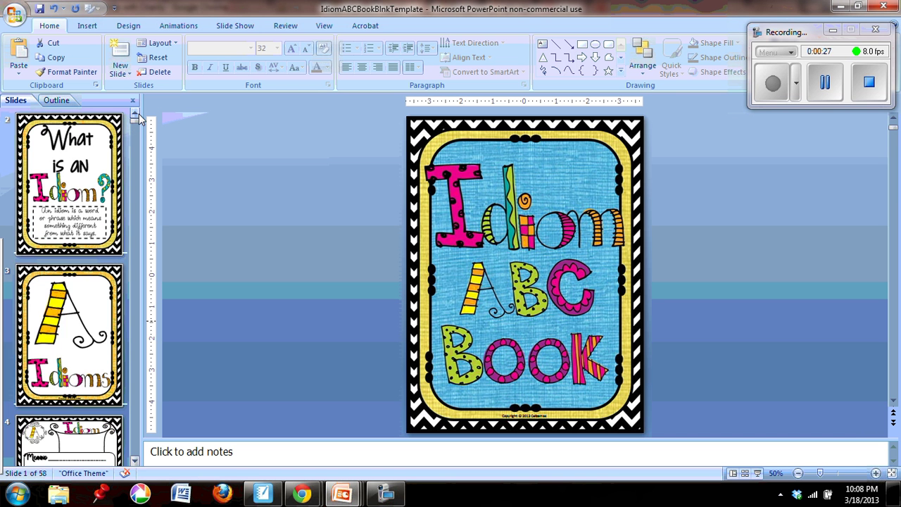
pyautogui.click(135, 114)
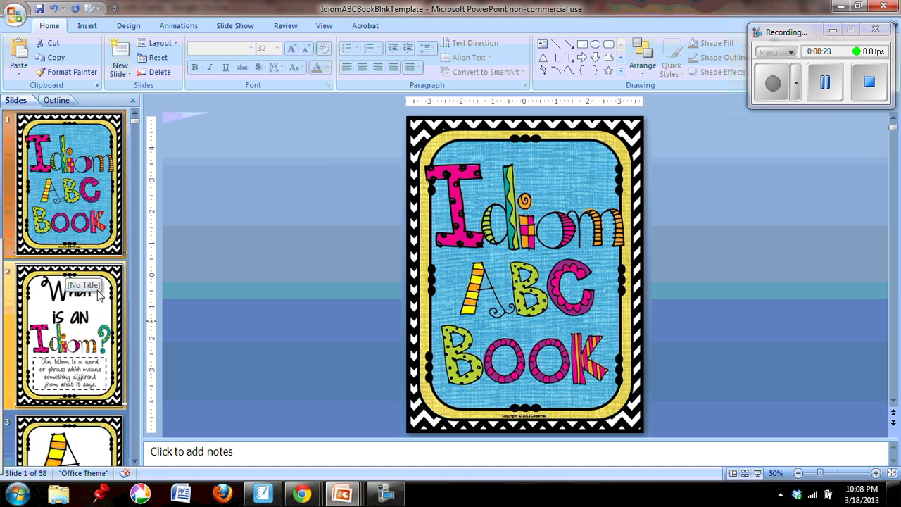
pyautogui.click(135, 461)
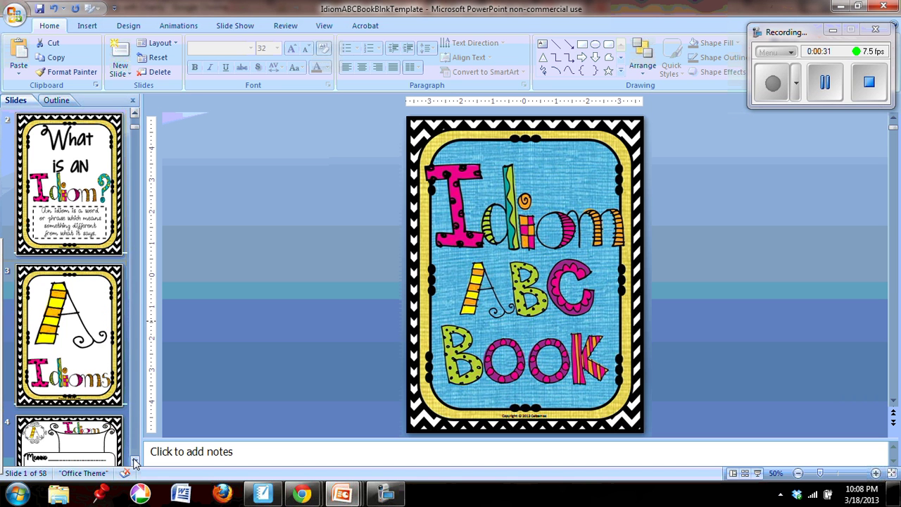
pyautogui.click(135, 460)
pyautogui.click(86, 343)
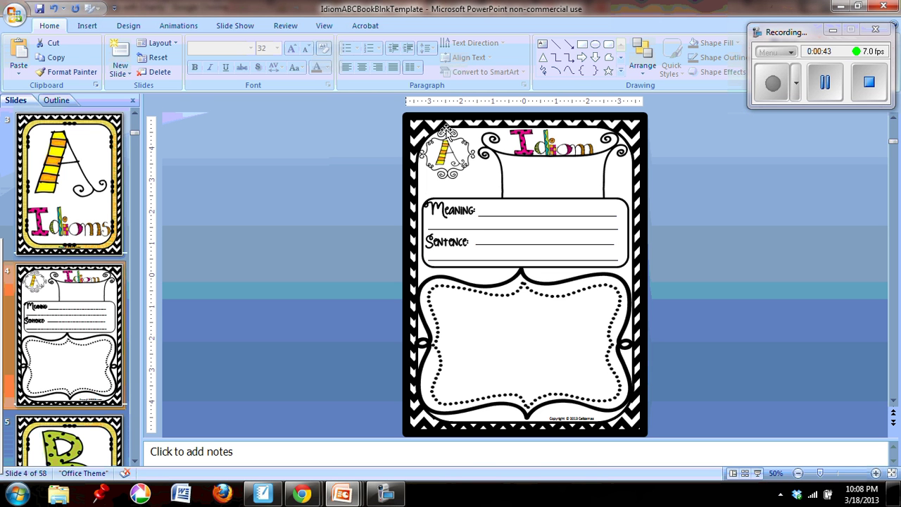
# Step: Start saving a copy in another format, named 'A idiom pg 1'
pyautogui.click(292, 267)
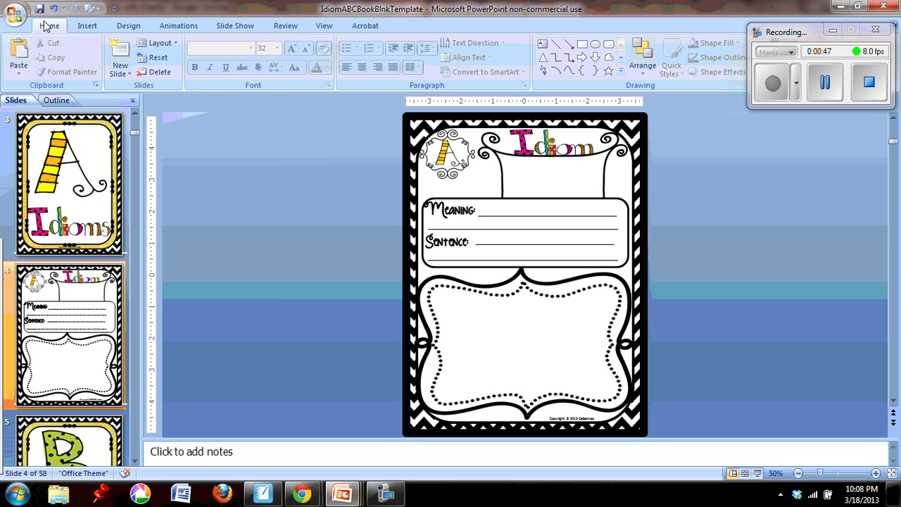
pyautogui.click(14, 15)
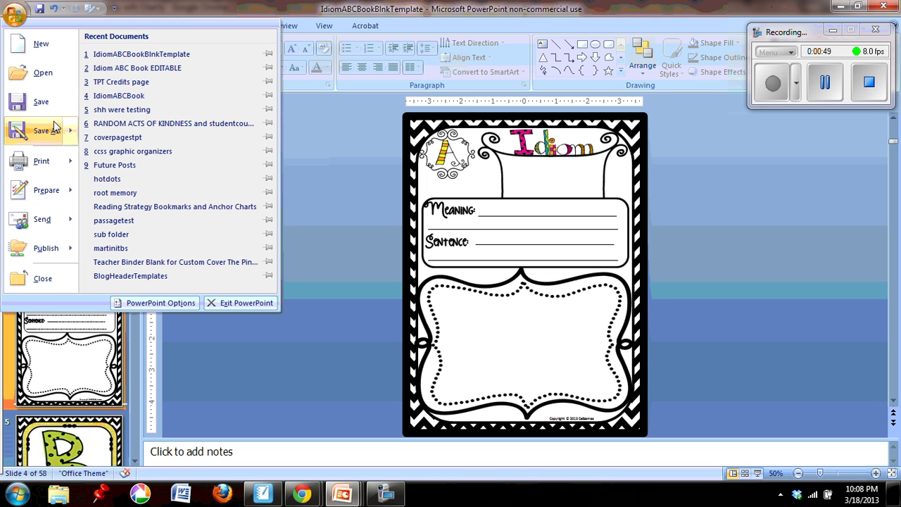
pyautogui.moveTo(59, 129)
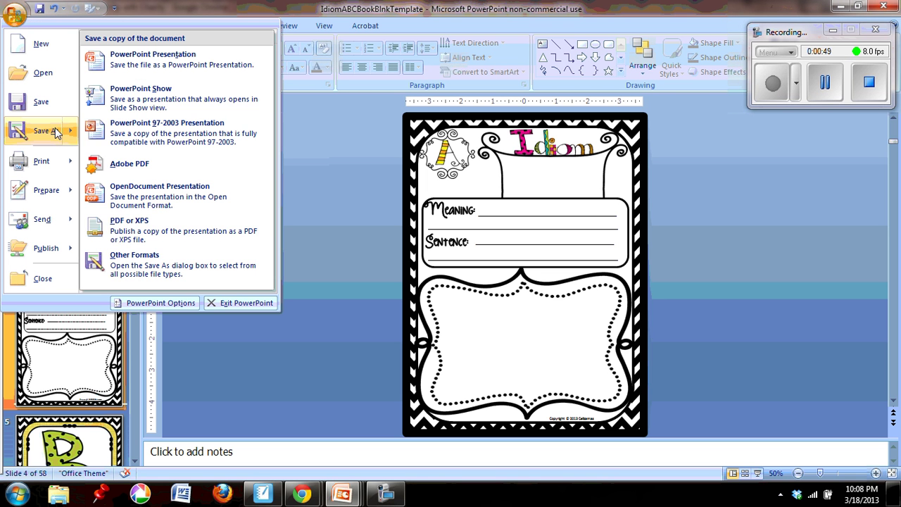
pyautogui.click(154, 259)
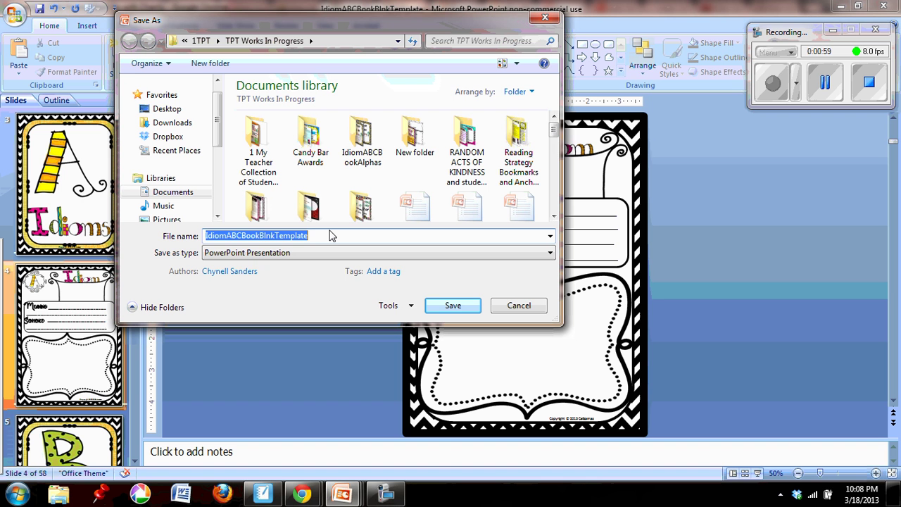
pyautogui.write('A ')
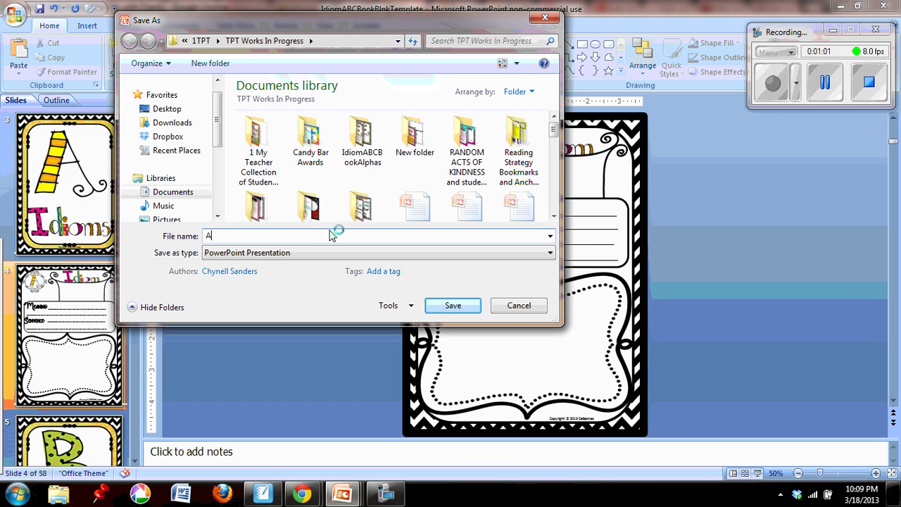
pyautogui.write('idiom pg 1')
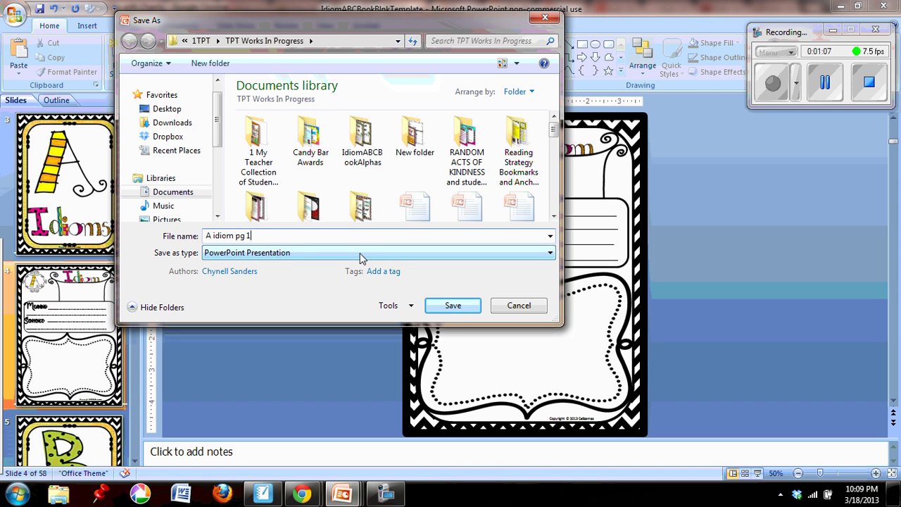
# Step: Save it as a PNG in the IdiomABCBookAlphas folder, export the slide, then show slide 3
pyautogui.click(361, 253)
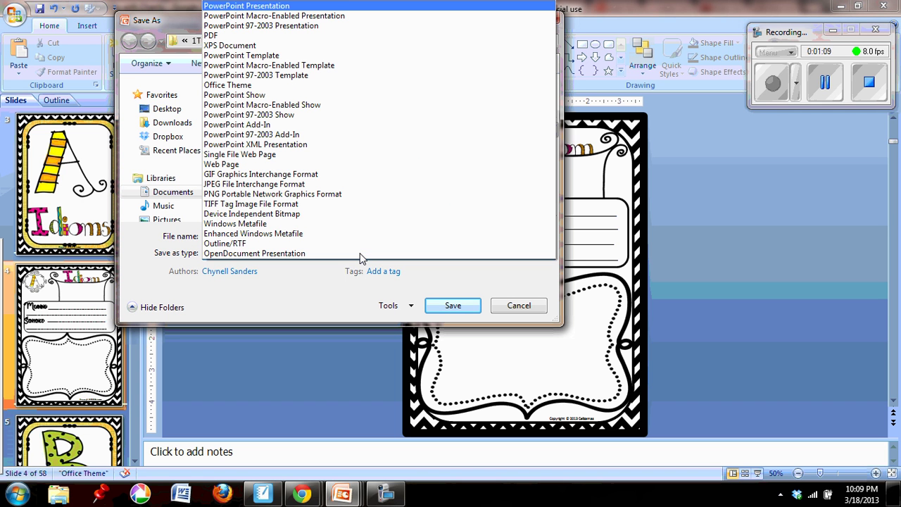
pyautogui.click(341, 201)
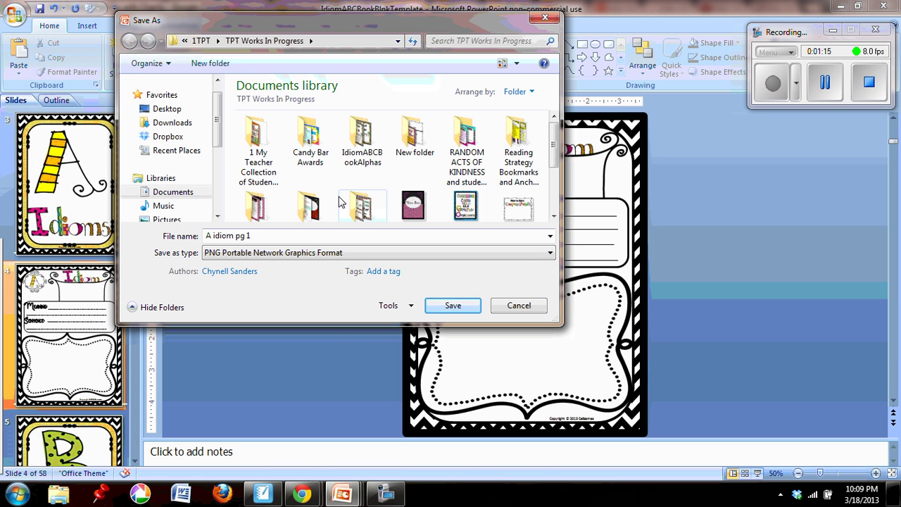
pyautogui.doubleClick(364, 162)
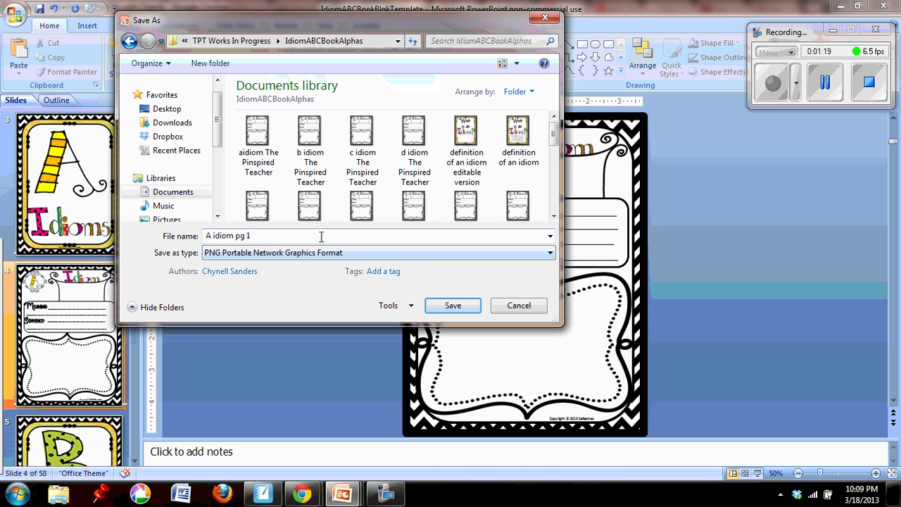
pyautogui.click(445, 309)
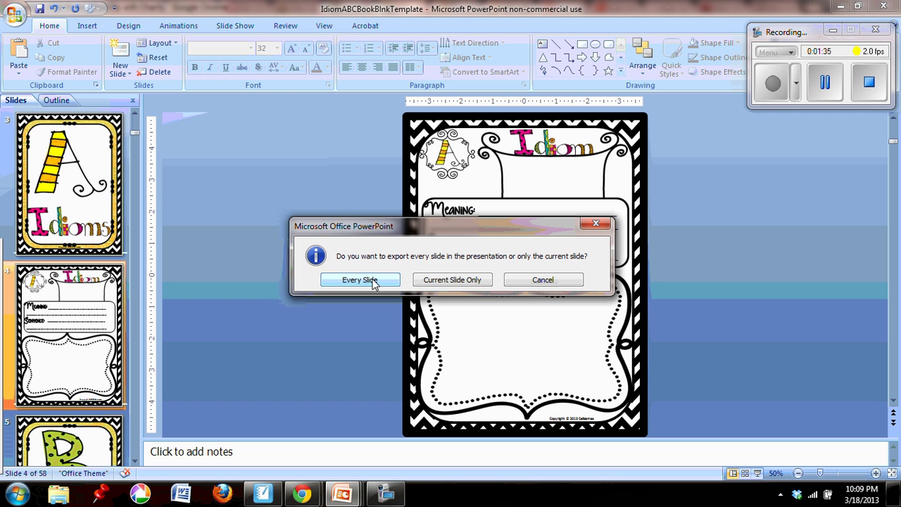
pyautogui.click(470, 283)
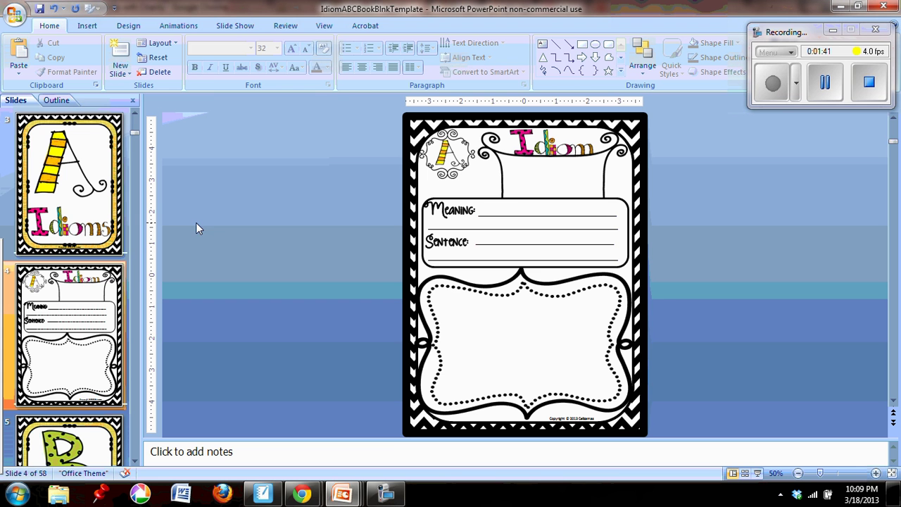
pyautogui.click(103, 204)
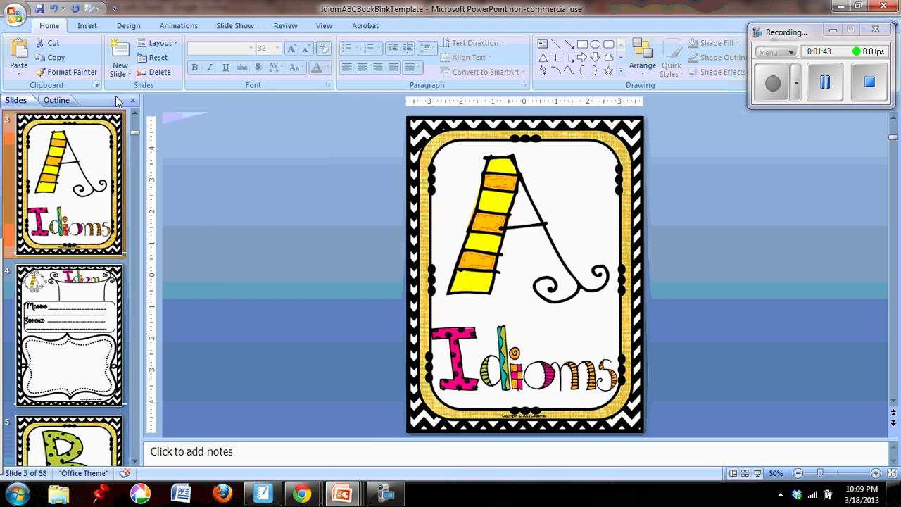
# Step: Add a blank slide after slide 3 and insert the 'A idiom pg 1' picture onto it
pyautogui.click(119, 70)
pyautogui.click(40, 274)
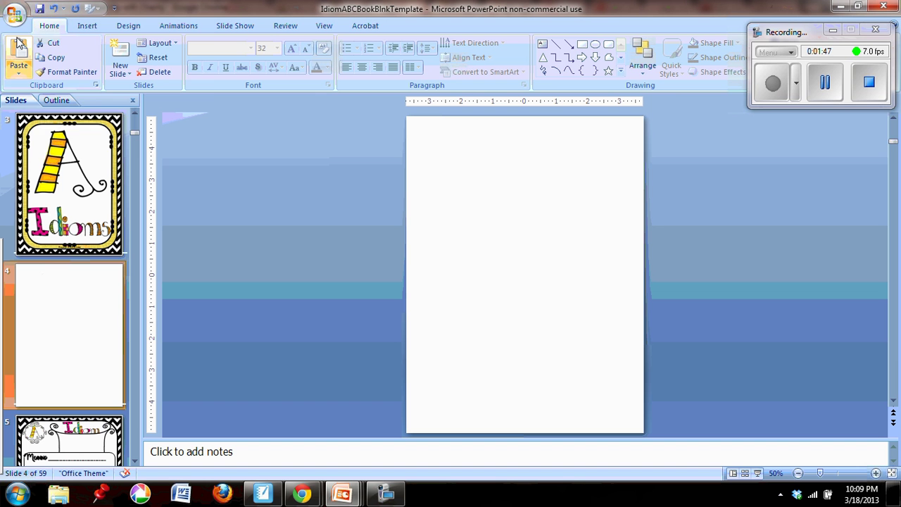
pyautogui.click(87, 27)
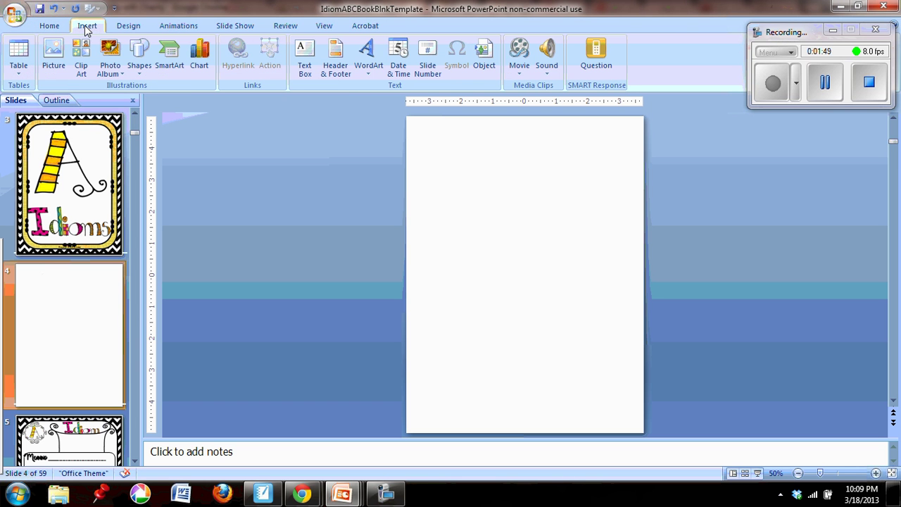
pyautogui.click(55, 67)
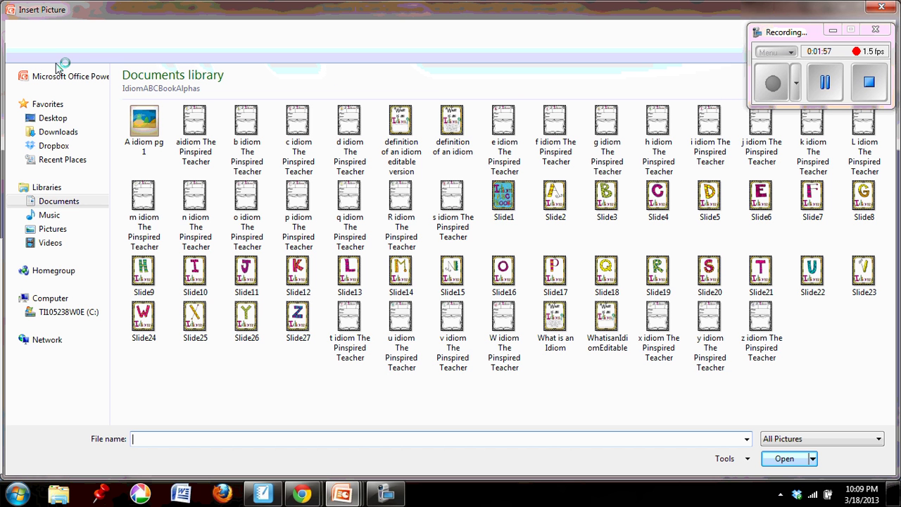
pyautogui.click(144, 125)
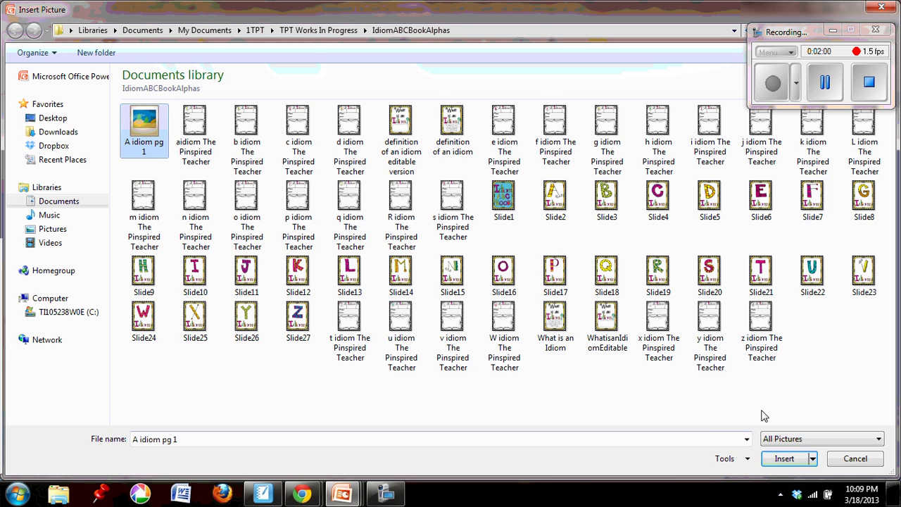
pyautogui.click(784, 458)
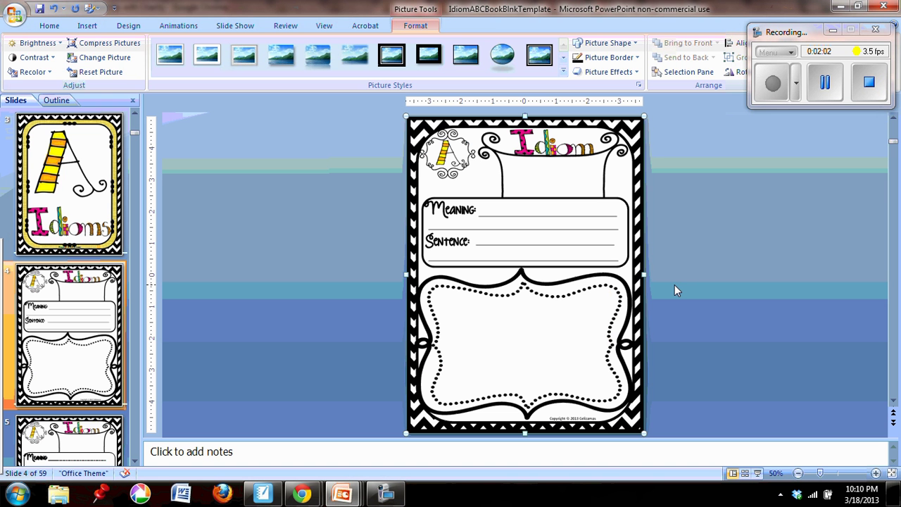
pyautogui.click(675, 285)
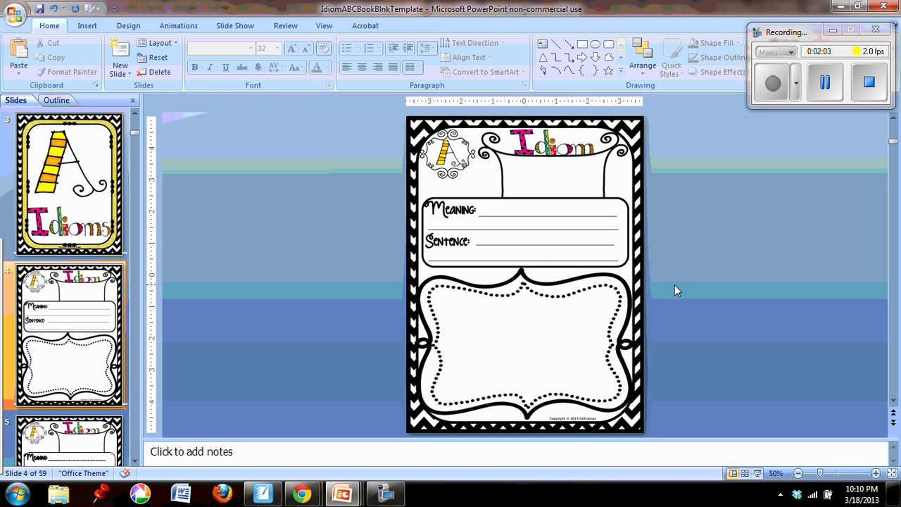
# Step: Nudge the picture into alignment, type stray text into slide 5's Meaning label, and return to slide 4
pyautogui.click(535, 252)
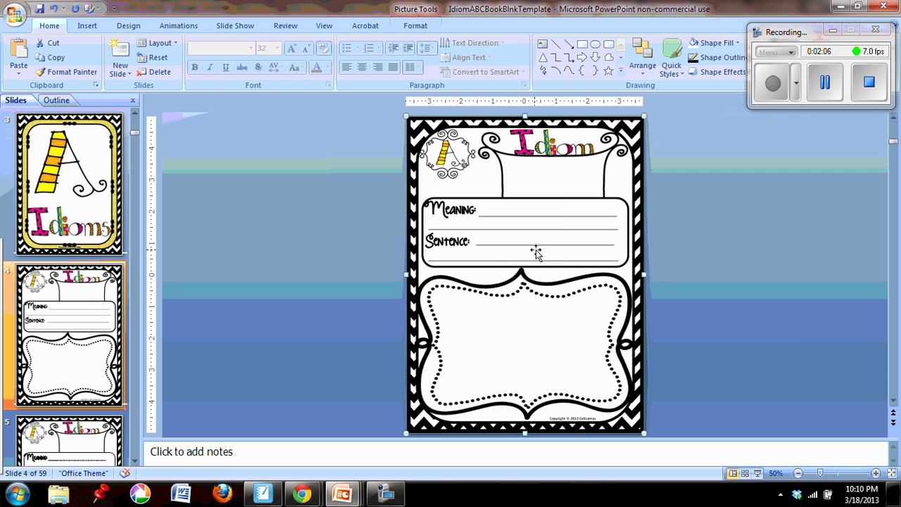
pyautogui.moveTo(537, 252)
pyautogui.mouseDown()
pyautogui.moveTo(438, 241)
pyautogui.moveTo(537, 253)
pyautogui.moveTo(693, 237)
pyautogui.moveTo(535, 249)
pyautogui.mouseUp()
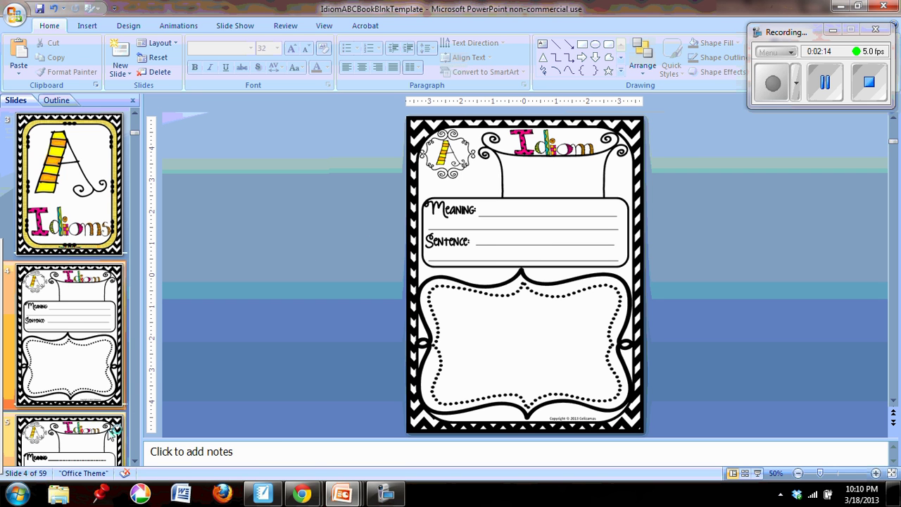
pyautogui.click(110, 433)
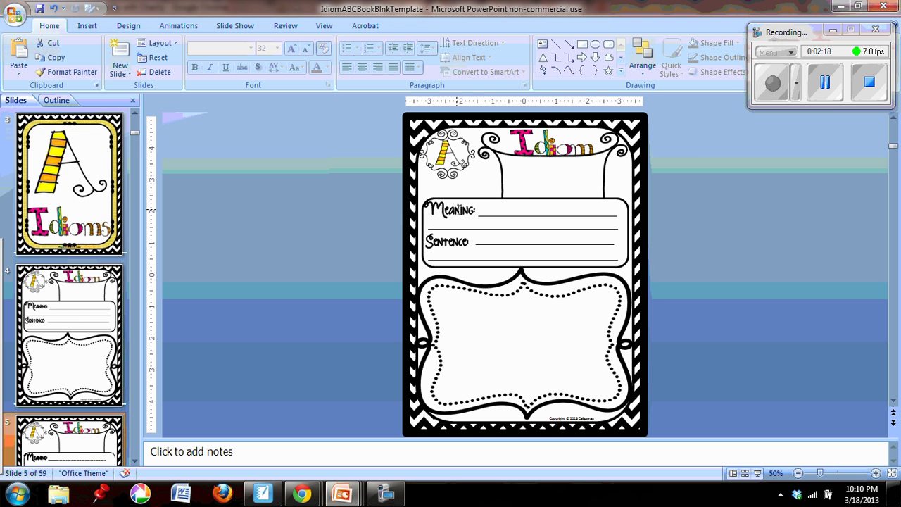
pyautogui.click(457, 209)
pyautogui.write('unk vsdfKvsdkvb')
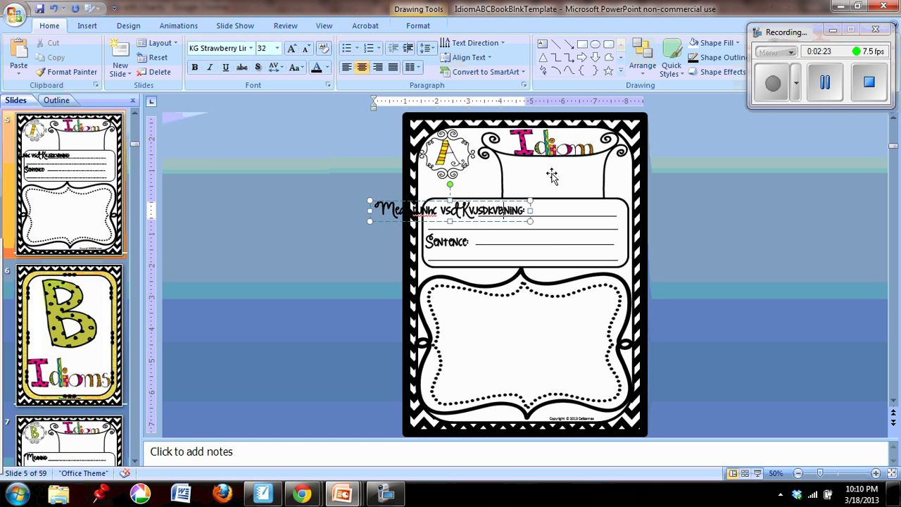
pyautogui.click(547, 177)
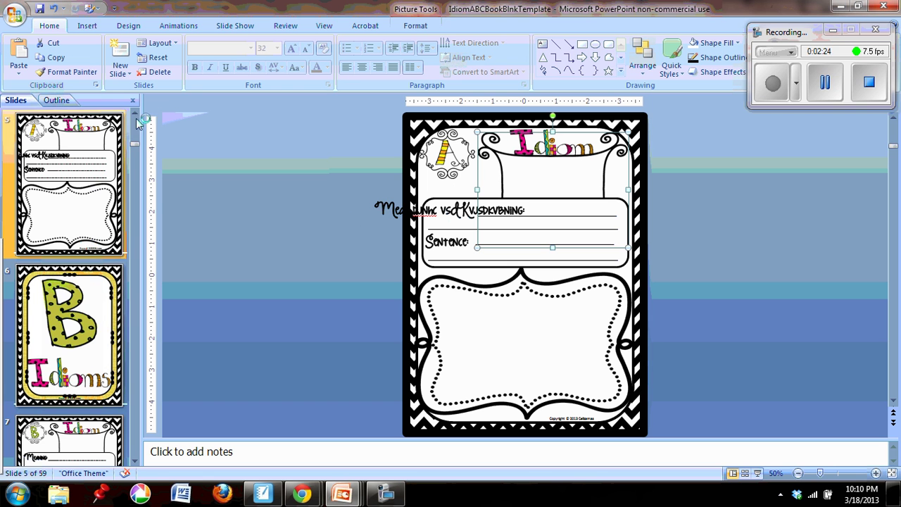
pyautogui.click(135, 113)
pyautogui.click(70, 190)
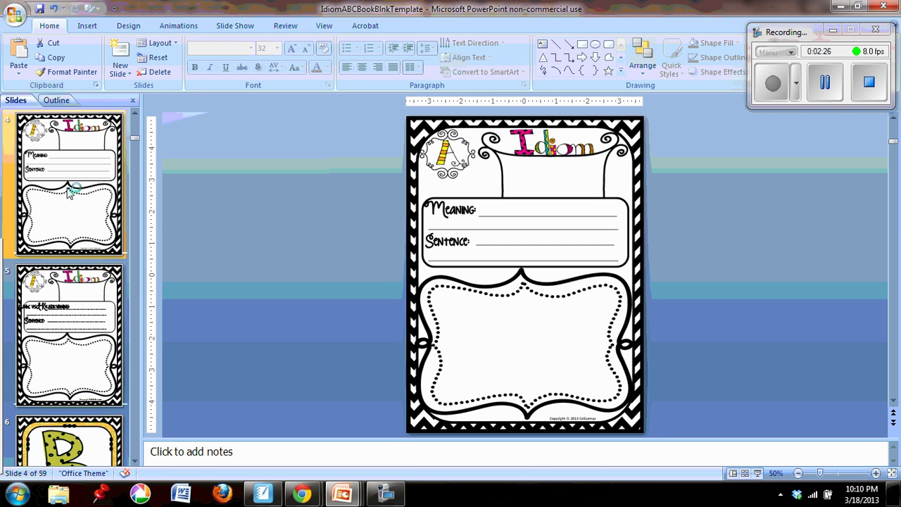
# Step: Add an 'Apple of my eye' text box in the banner, enlarged to 32 pt Chinacat and centred
pyautogui.click(542, 45)
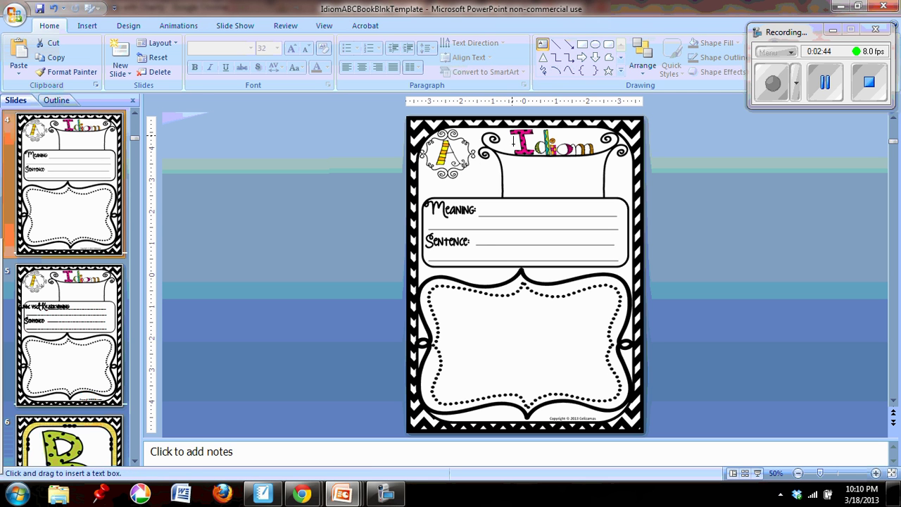
pyautogui.moveTo(505, 158); pyautogui.dragTo(604, 199)
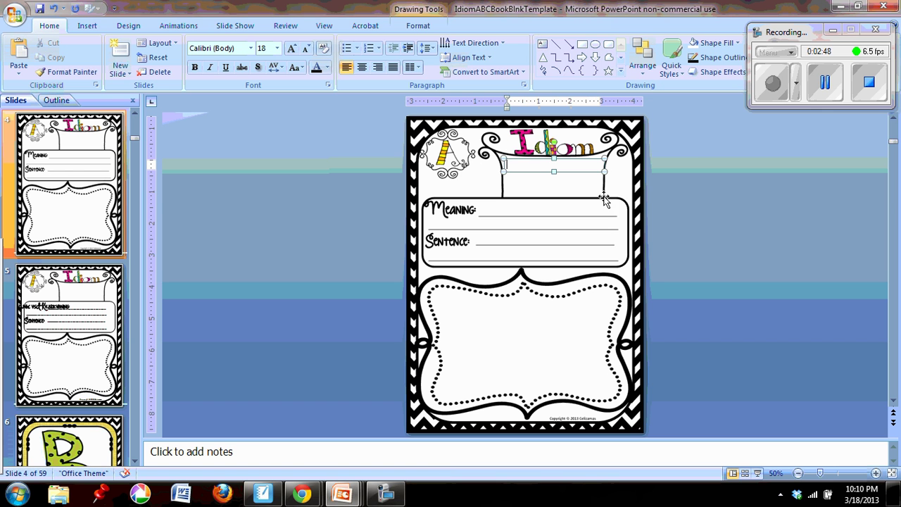
pyautogui.write('Apple c')
pyautogui.write('f my eye')
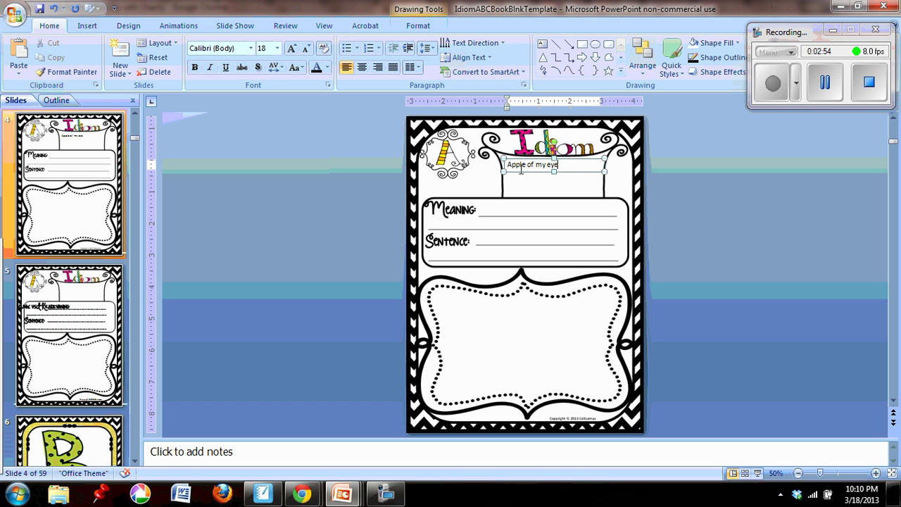
pyautogui.moveTo(508, 165); pyautogui.dragTo(560, 165)
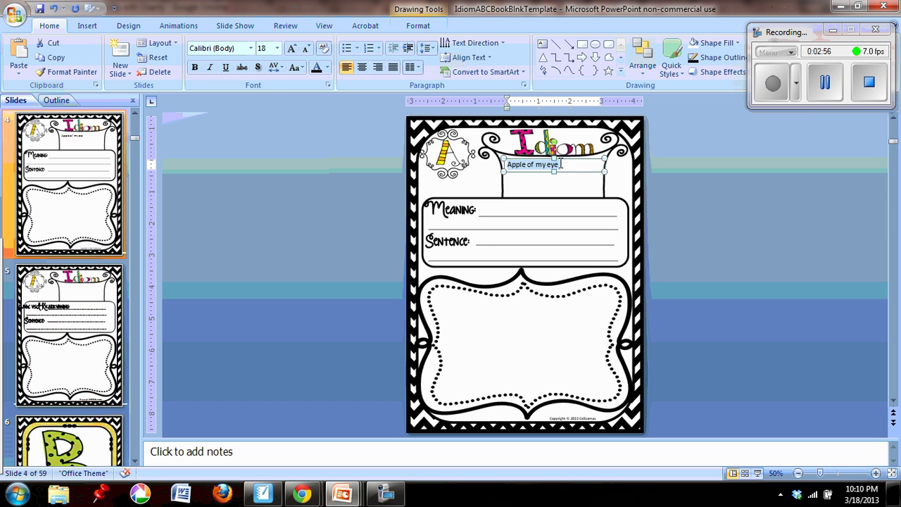
pyautogui.click(291, 48)
pyautogui.click(292, 48)
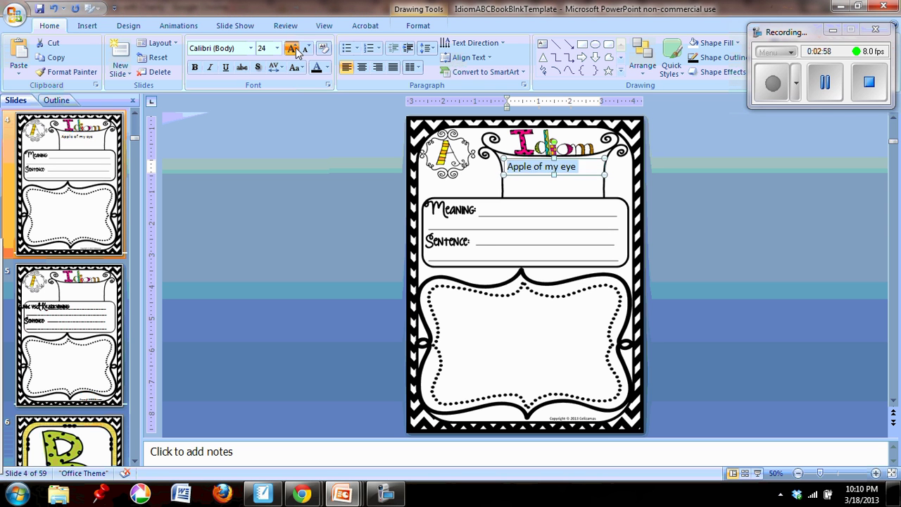
pyautogui.click(291, 48)
pyautogui.click(291, 48)
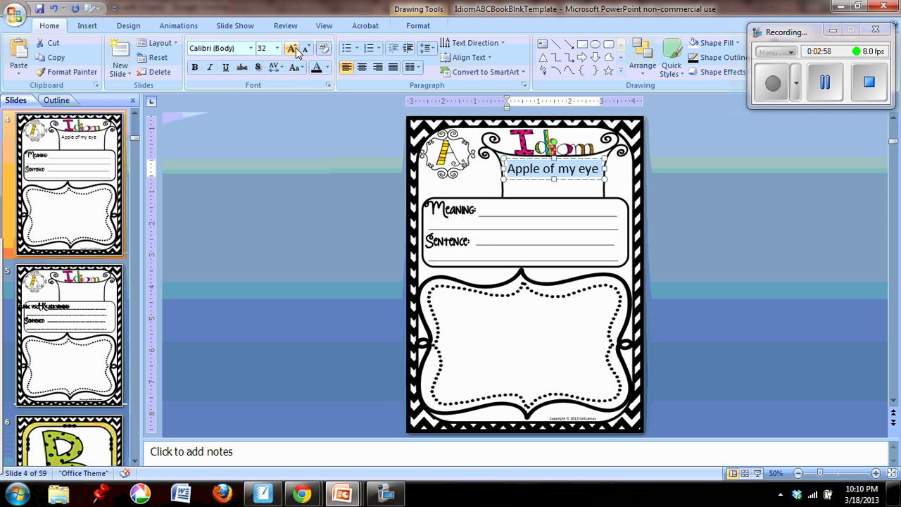
pyautogui.click(251, 48)
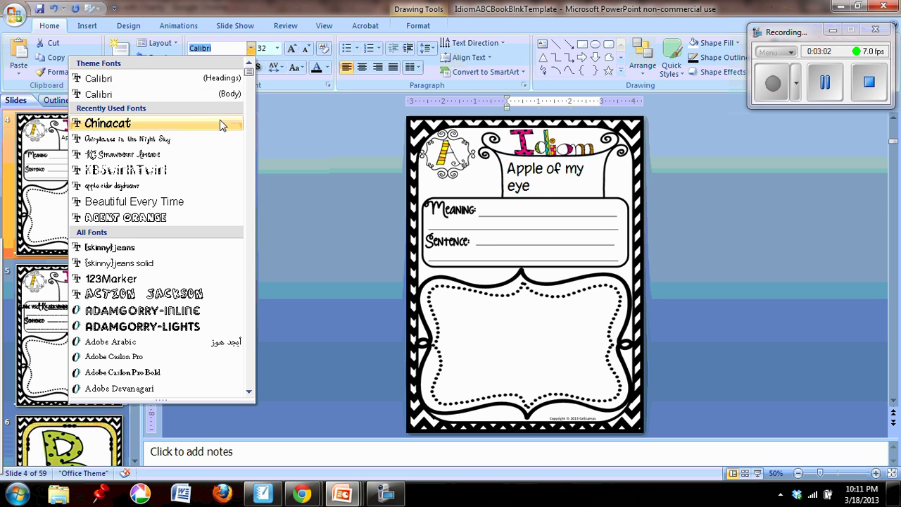
pyautogui.click(220, 125)
pyautogui.click(361, 68)
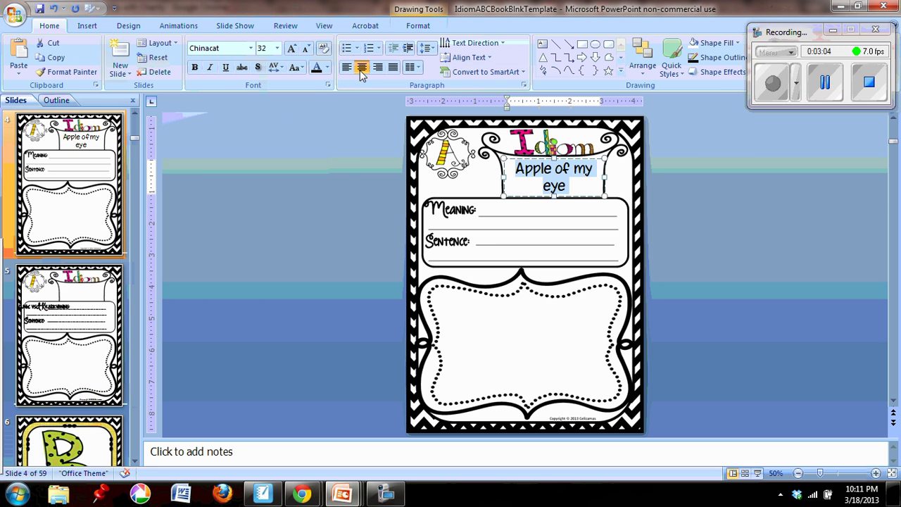
pyautogui.click(344, 165)
pyautogui.click(466, 212)
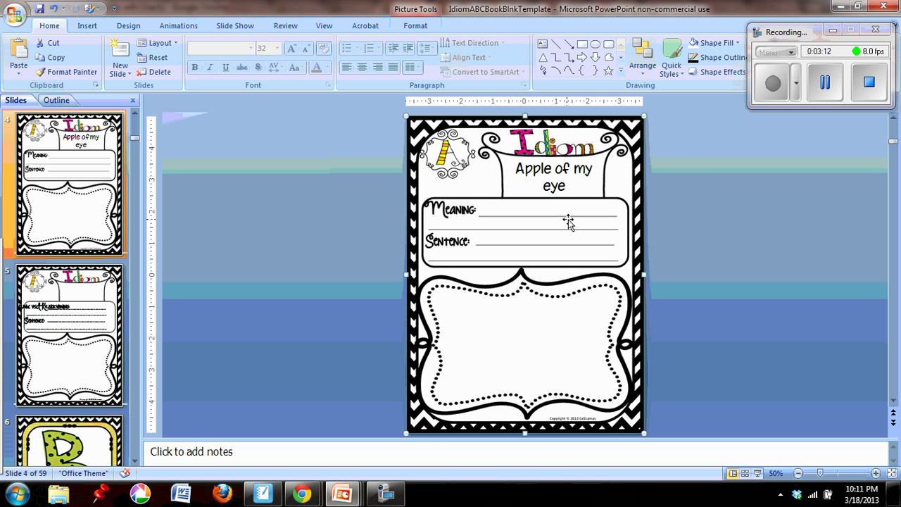
# Step: Drag the 'Apple of my eye' text box lower, then back up into the banner below Idiom
pyautogui.click(567, 180)
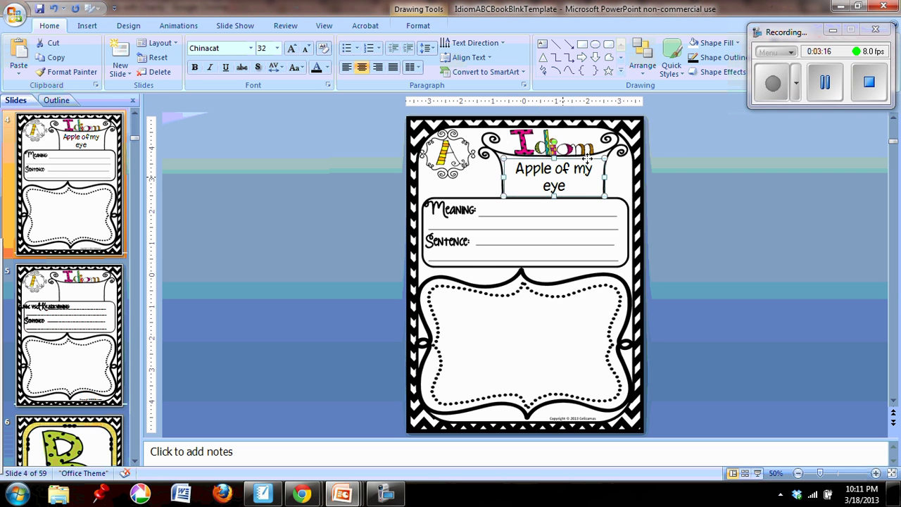
pyautogui.moveTo(589, 164); pyautogui.dragTo(519, 258)
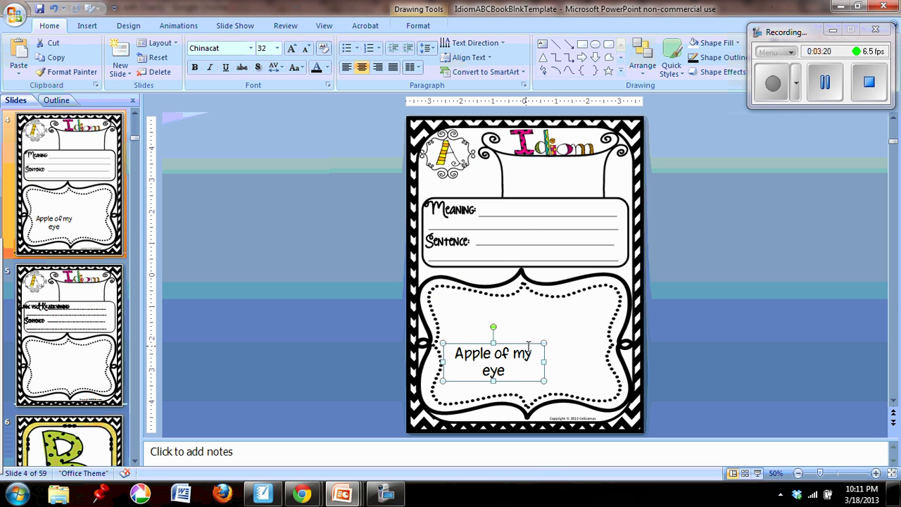
pyautogui.moveTo(527, 345); pyautogui.dragTo(583, 157)
pyautogui.click(665, 241)
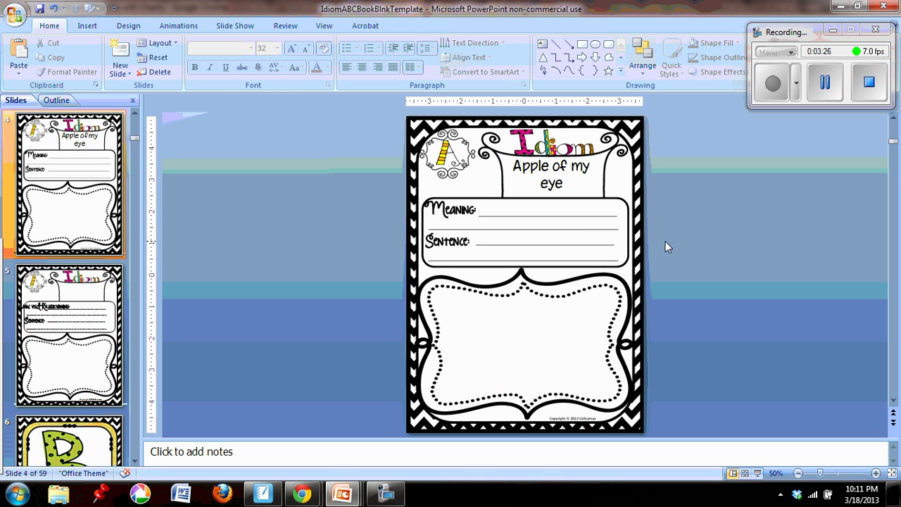